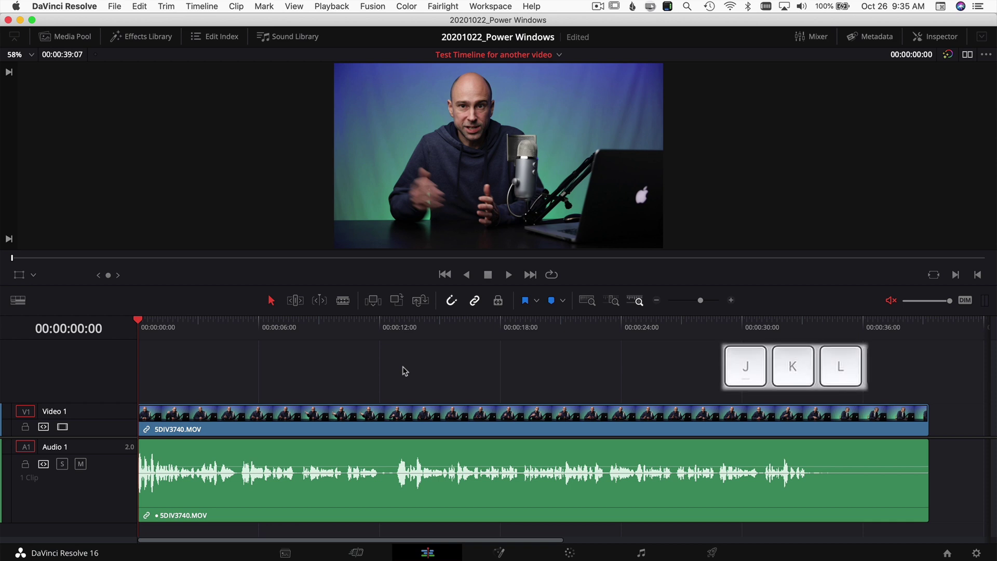
Scrub the clip, play forward to 00:00:06:10, then reverse-play and stop at 00:00:01:23.
drag(301, 334, 140, 337)
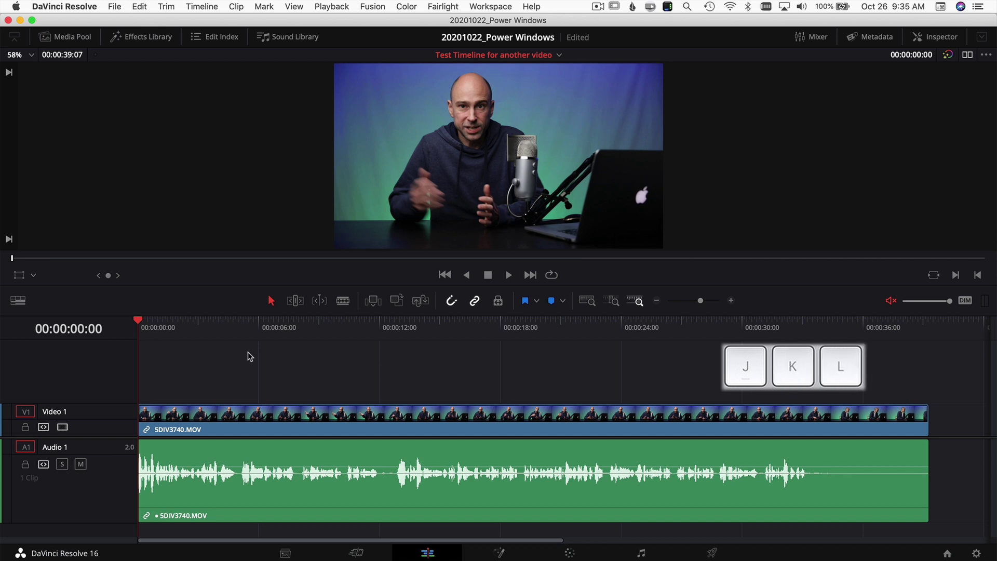
key(l)
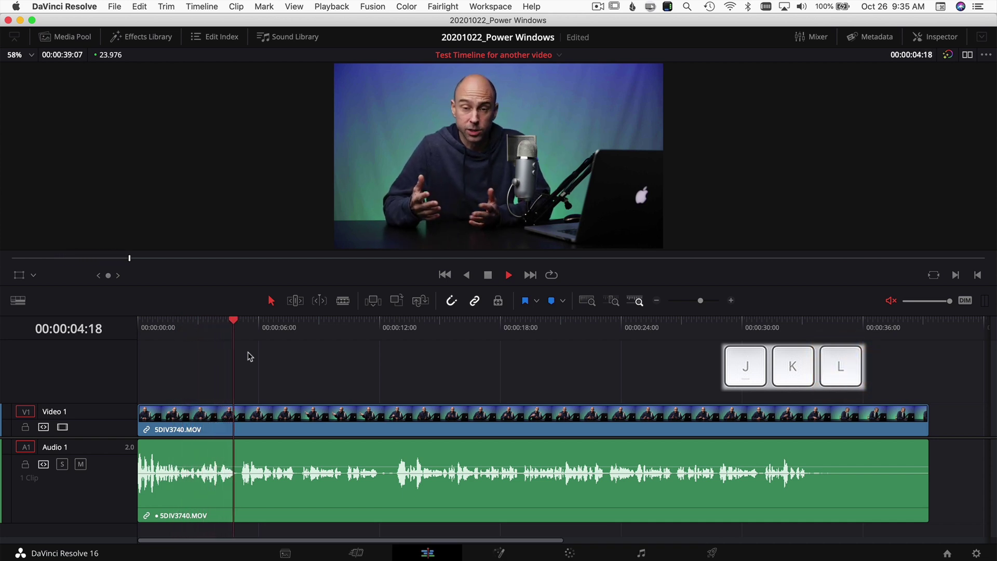
key(k)
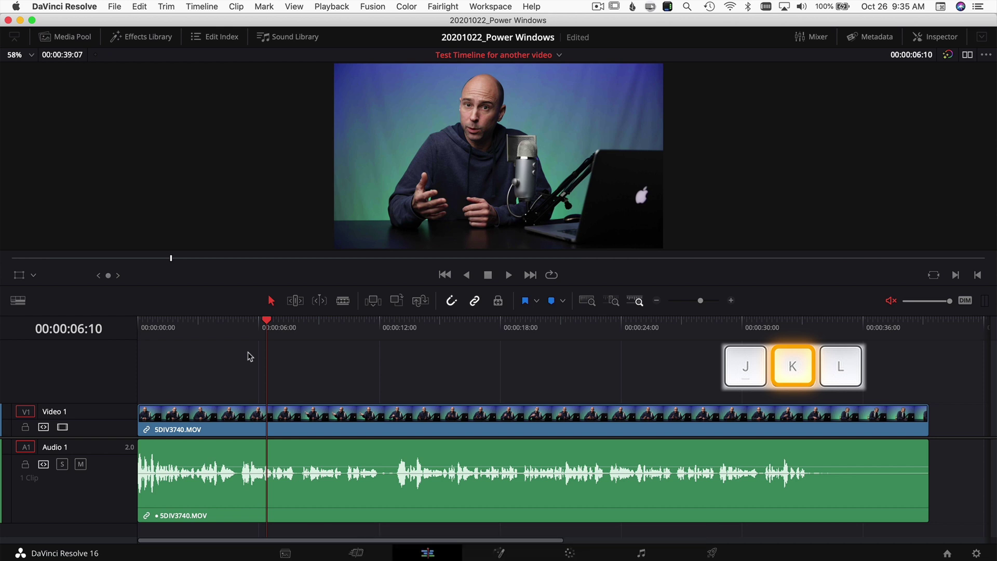
key(j)
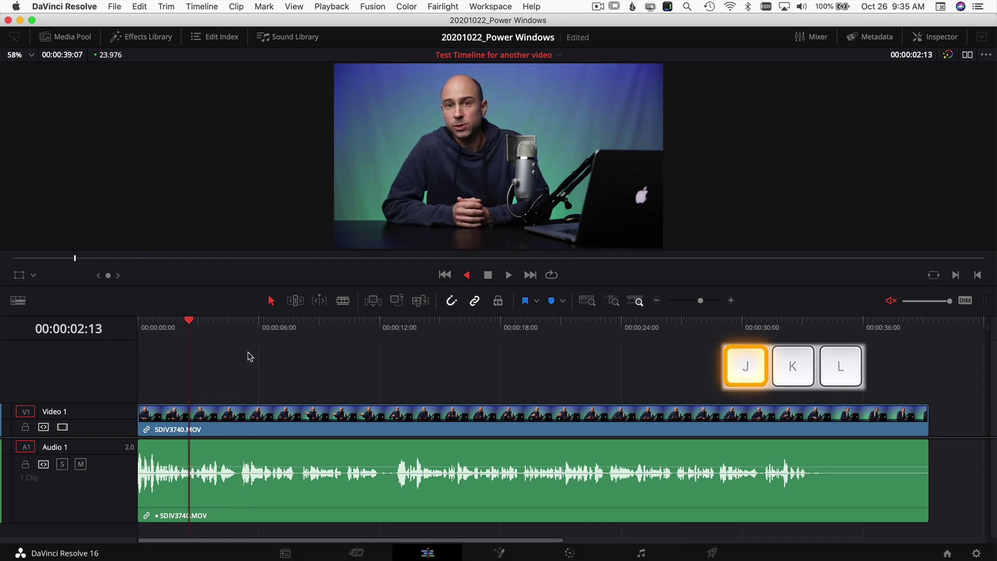
key(k)
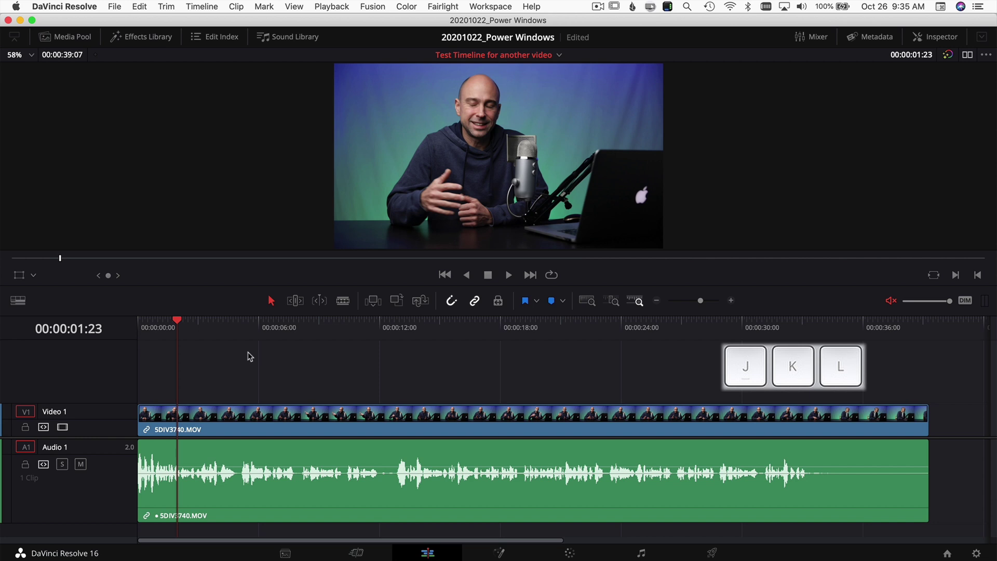
Play forward to 00:00:23:08, reverse back near the start, then set the playhead to 00:00:02:13.
key(l)
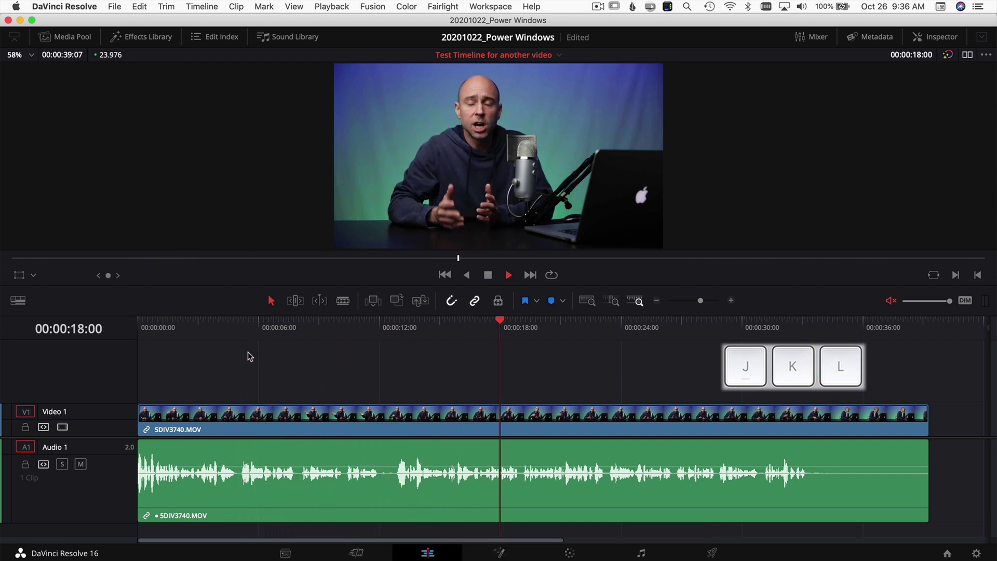
key(k)
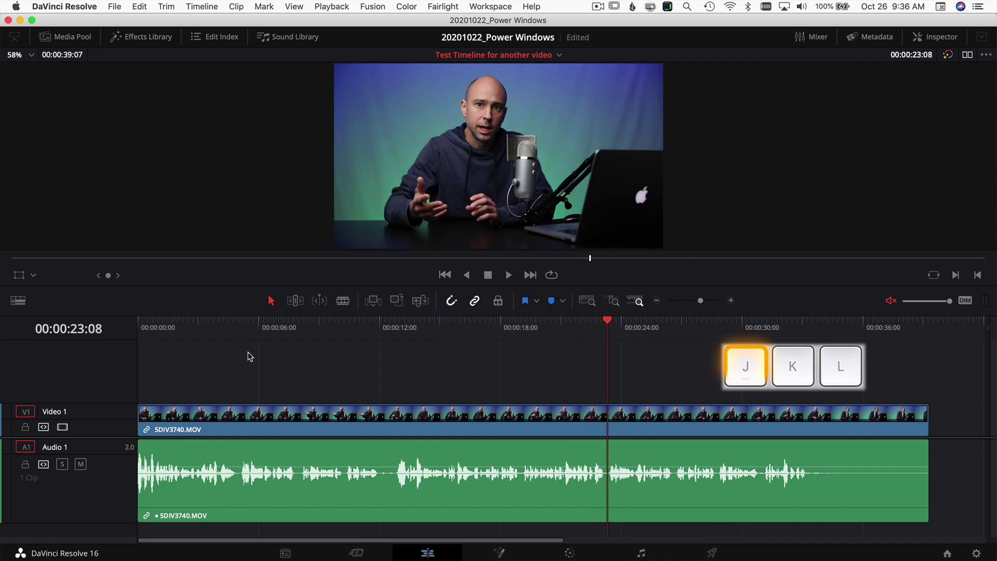
key(j)
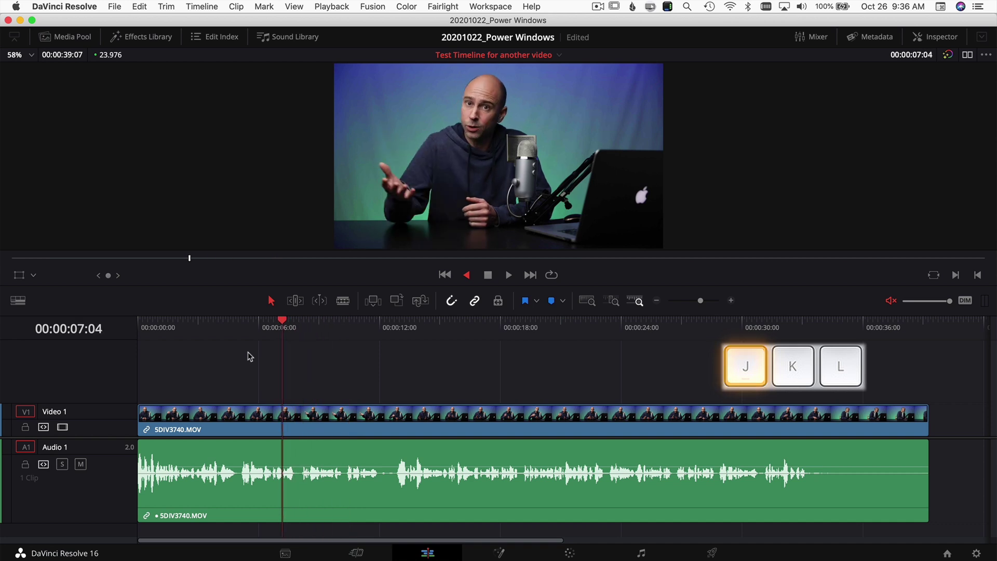
key(k)
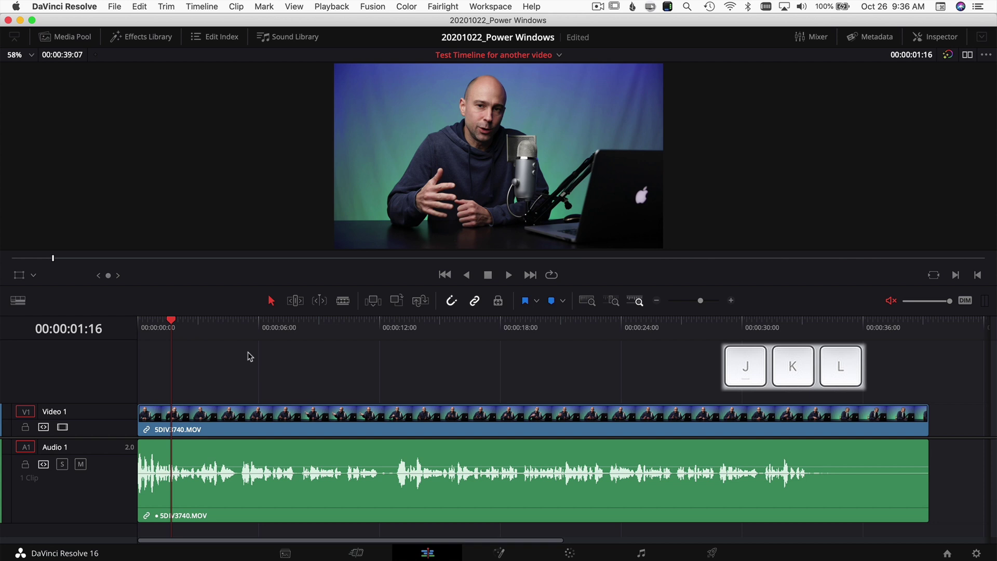
click(189, 332)
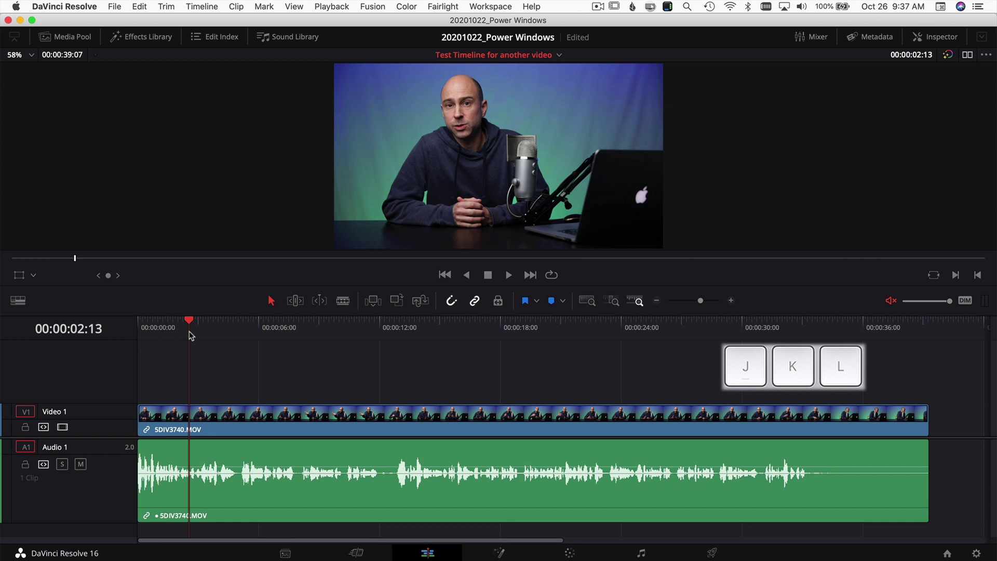
Play forward at increasing Shift+L speeds to 00:00:23:03, stop, then fast-reverse back to 00:00:00:00.
key(shift+l)
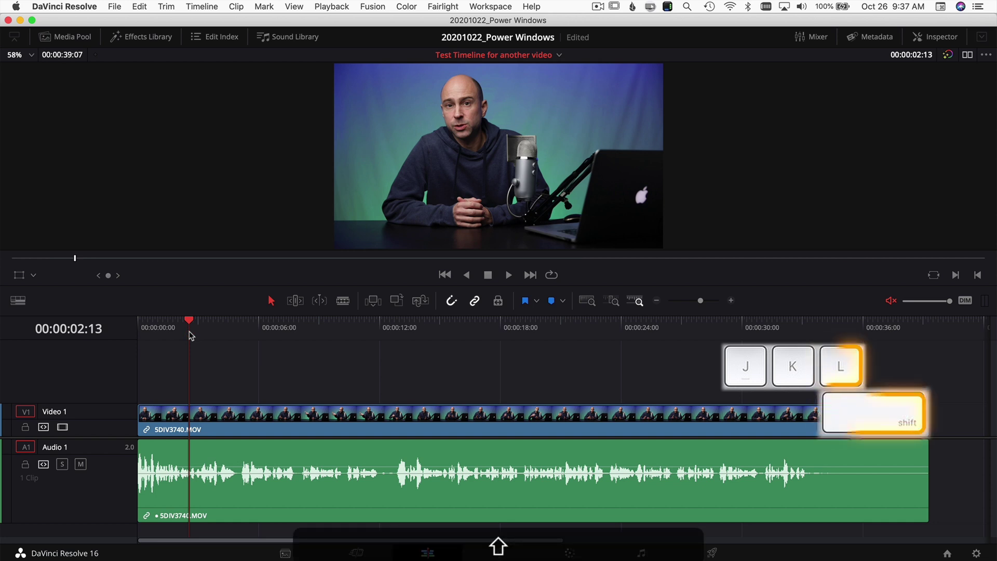
key(shift+l)
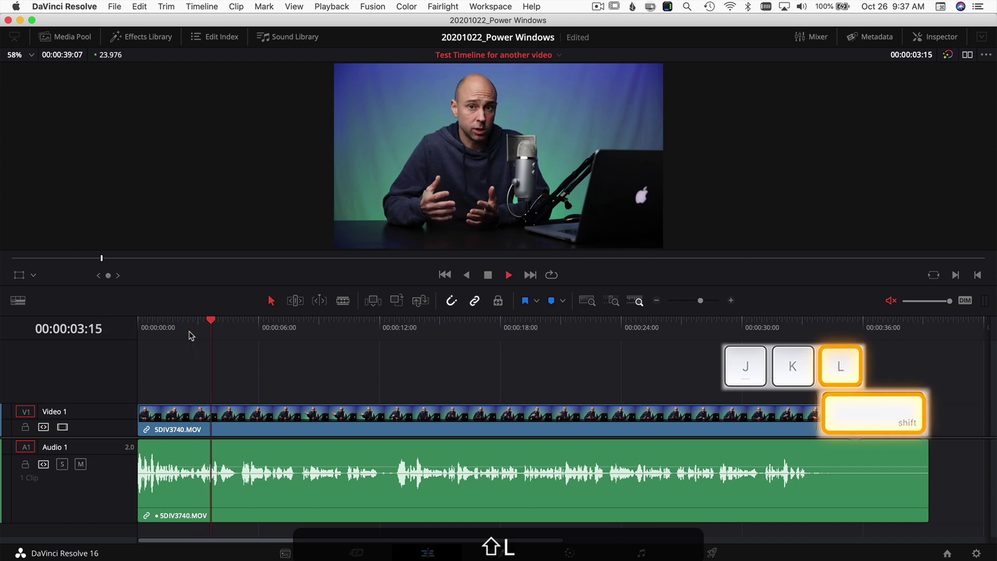
key(shift+l)
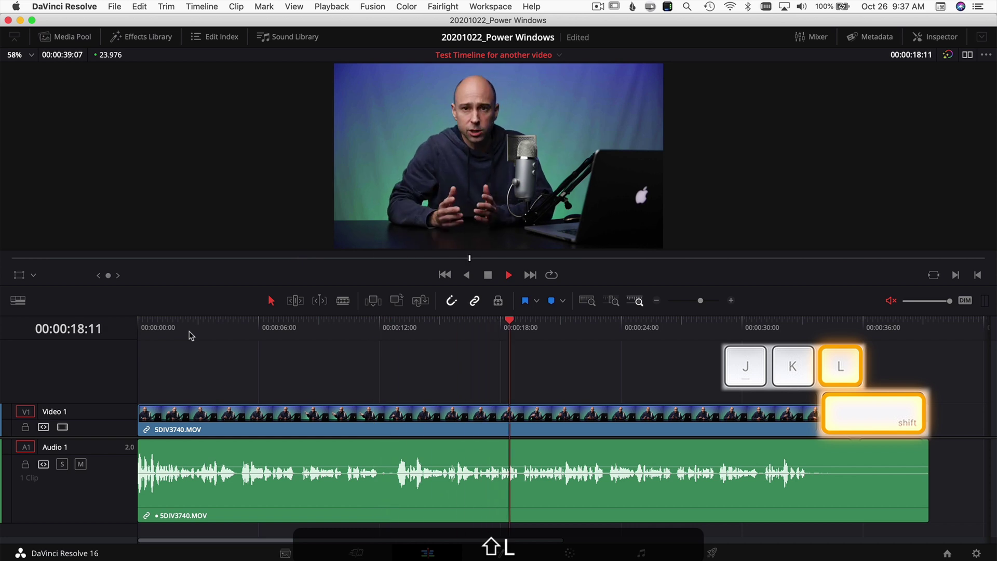
key(shift+k)
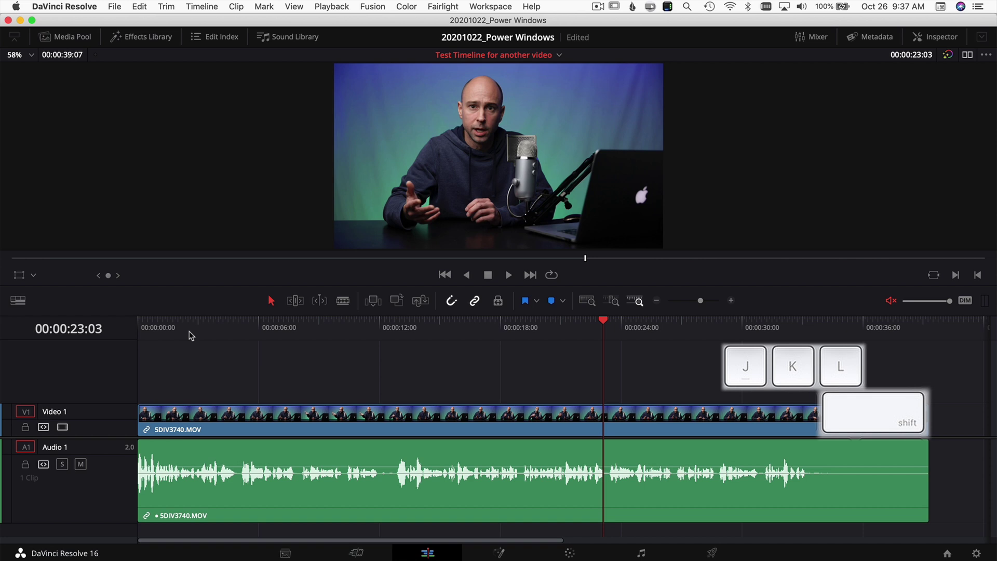
key(shift+j)
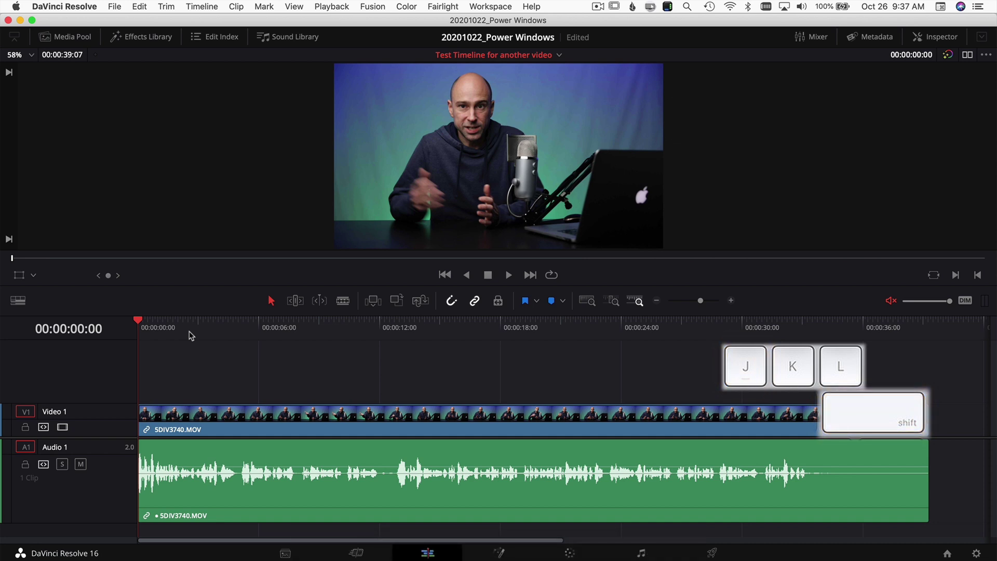
From 00:00:01:03, play forward in slow motion with Shift+K, then move the playhead to 00:00:09:07.
key(k)
click(161, 323)
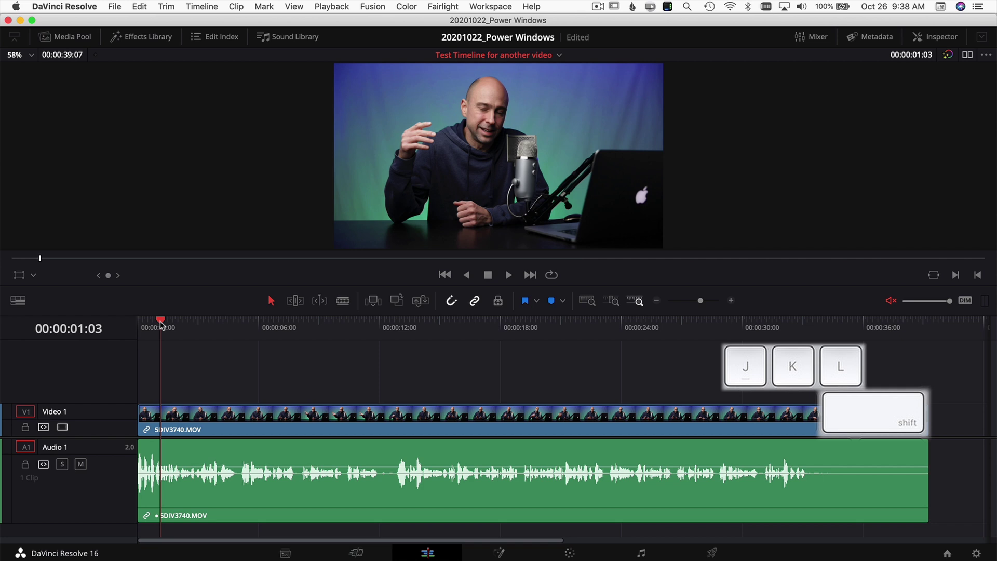
key(shift+k)
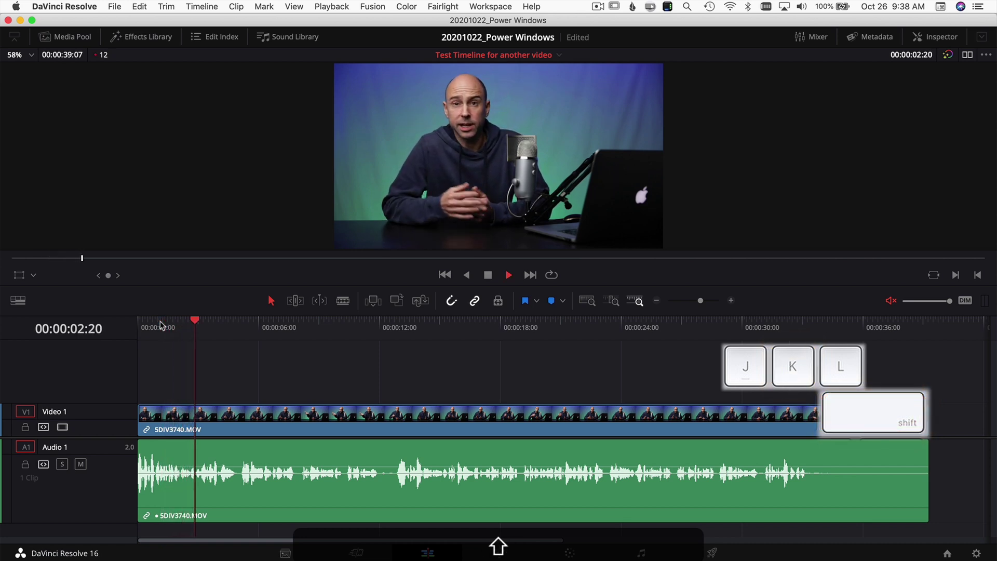
key(shift+k)
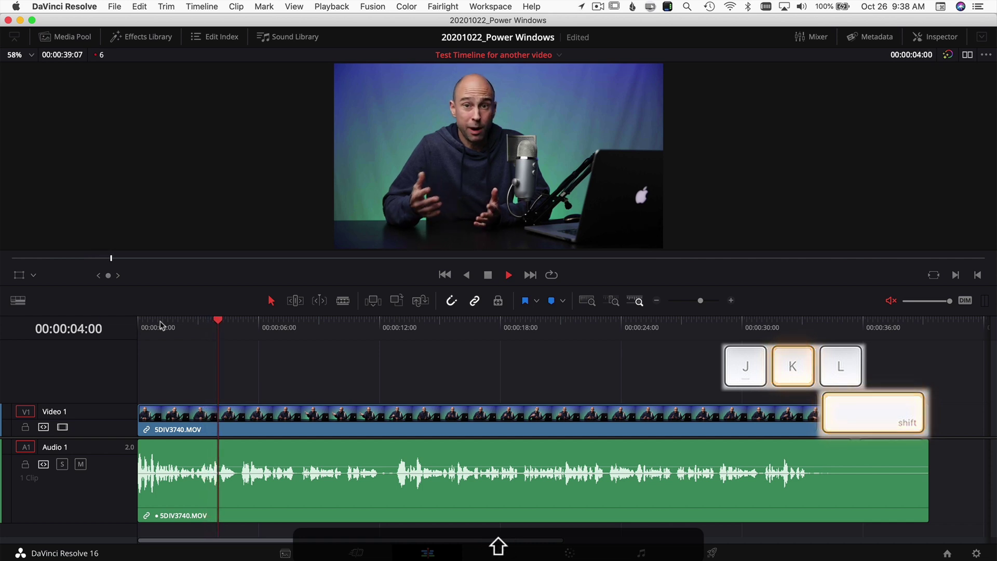
key(shift+k)
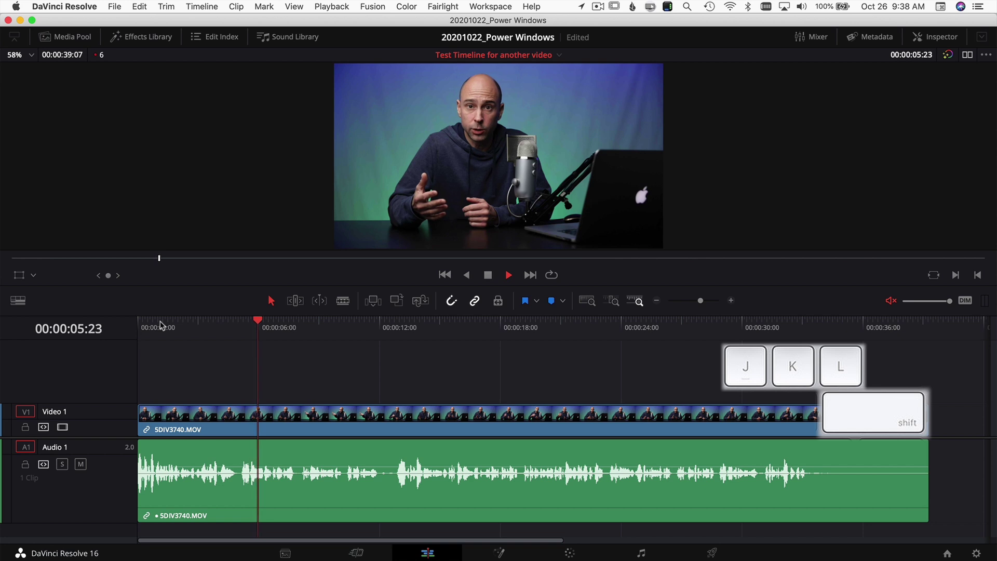
click(325, 323)
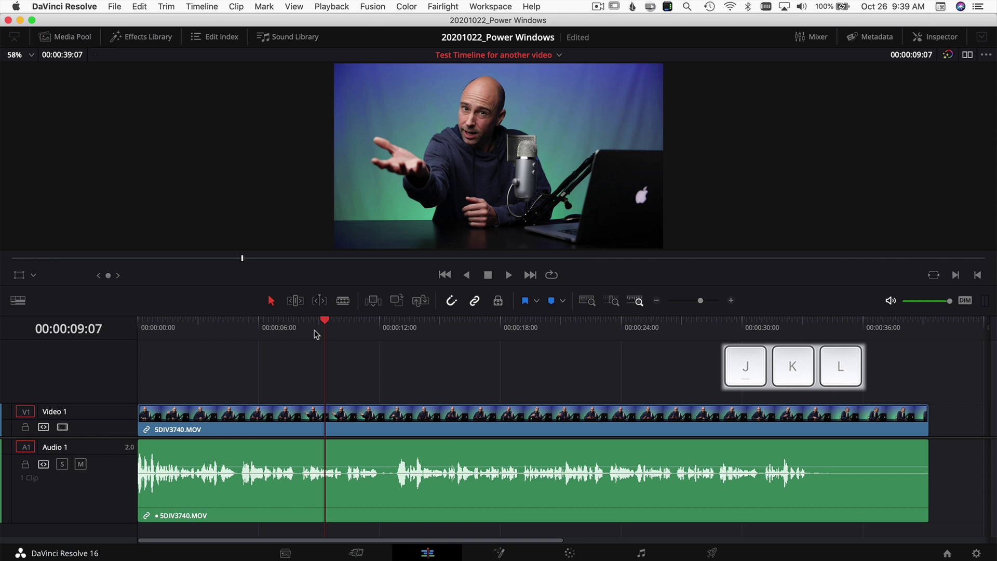
Step the playhead one frame forward and back with the arrows, then nudge forward one frame.
key(Right)
key(Left)
key(k)
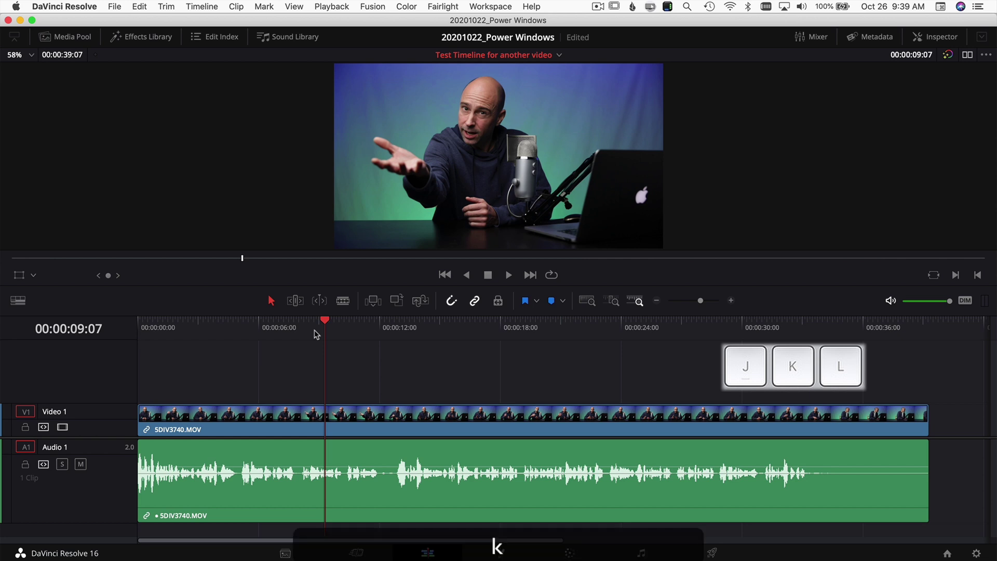
key(l)
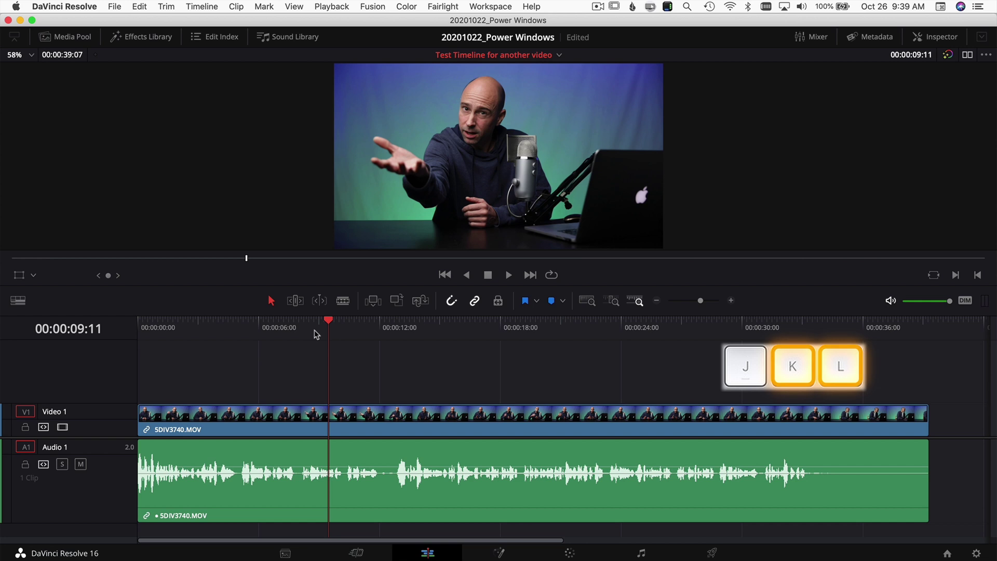
Slow-play forward to 00:00:11:06, stop, then creep backward frame by frame in slow reverse.
key(k+l)
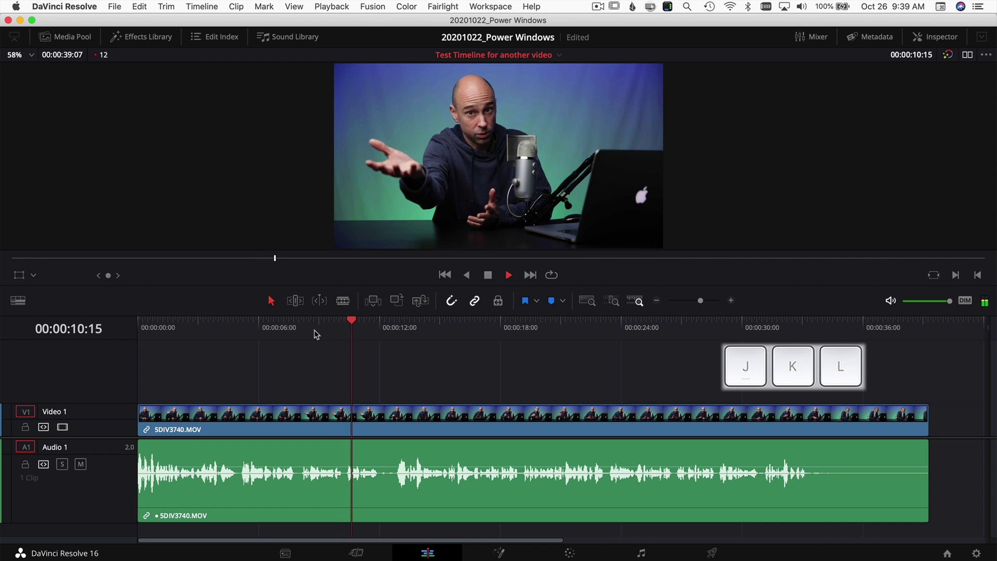
key(k)
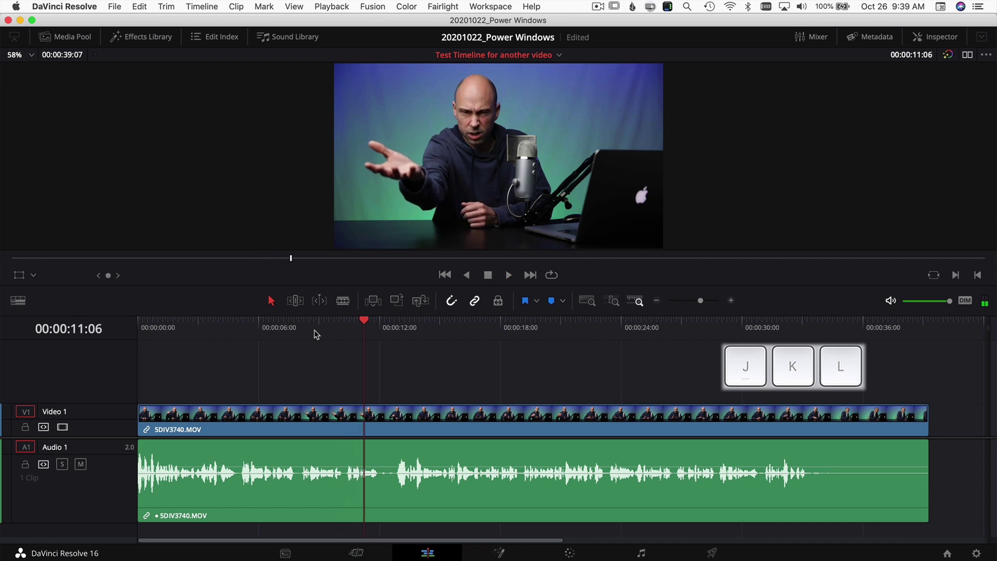
key(k+j)
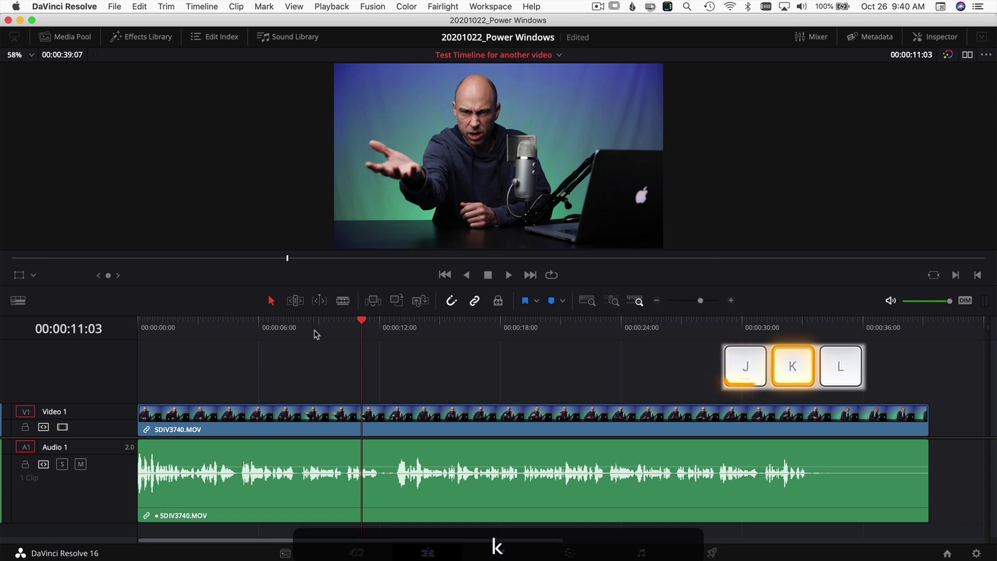
key(k+j)
key(k+j)
key(k+j)
key(k+j)
key(k+j)
key(k+j)
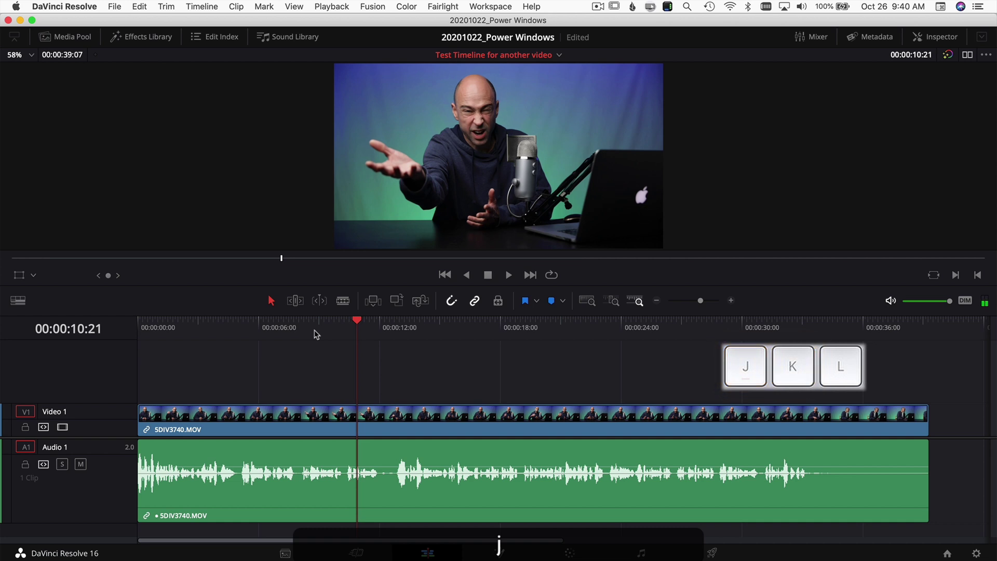
key(k+j)
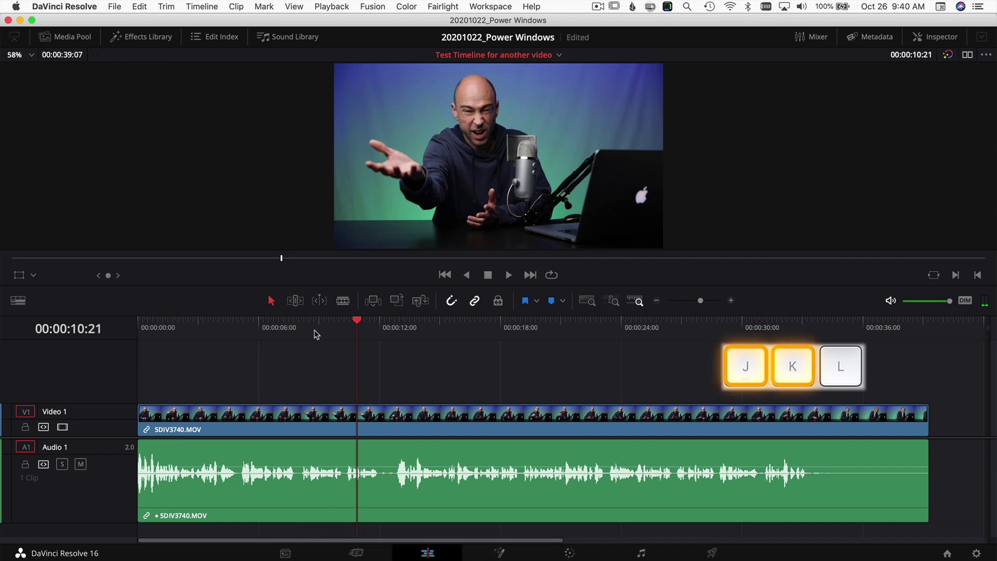